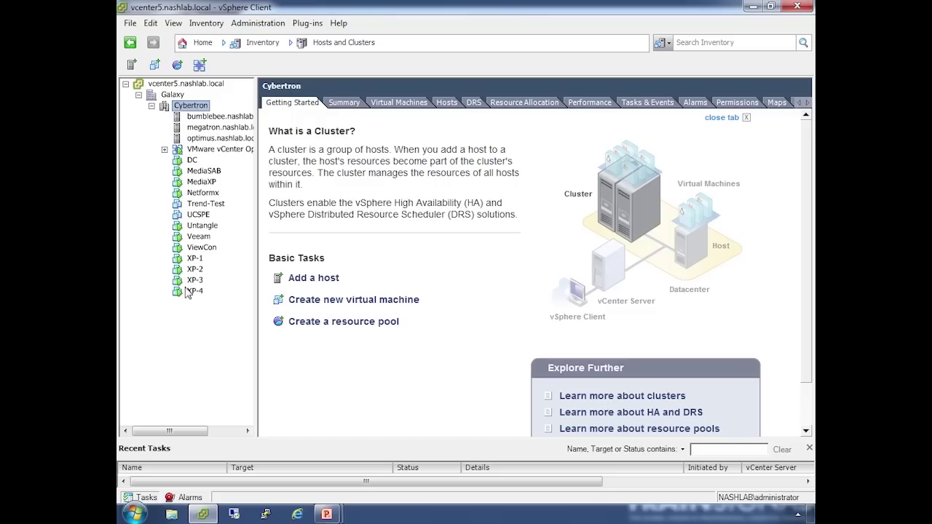
- Review the summaries of virtual machines XP-1, XP-2, XP-3 and XP-4, checking each one's host and IP address
{"action": "left_click", "coordinate": [187, 292]}
{"action": "left_click", "coordinate": [194, 260]}
{"action": "left_click", "coordinate": [348, 104]}
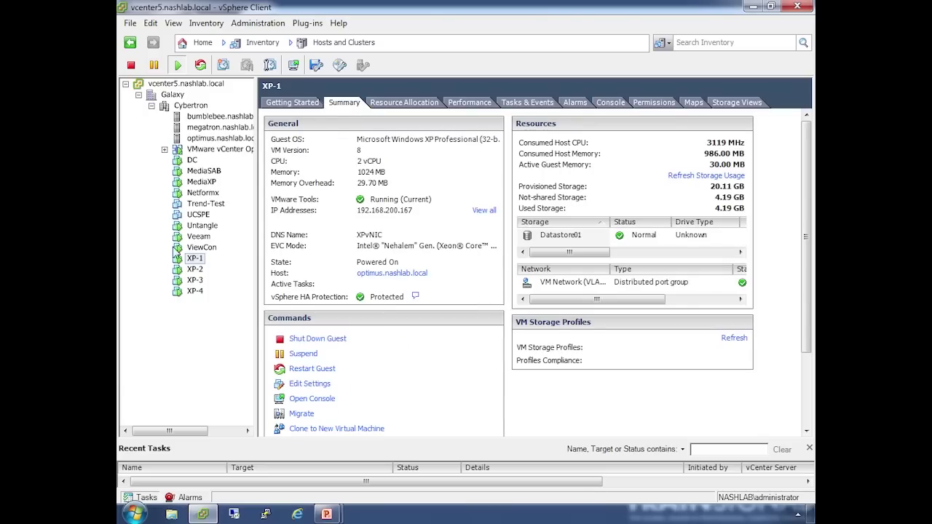
{"action": "left_click", "coordinate": [186, 270]}
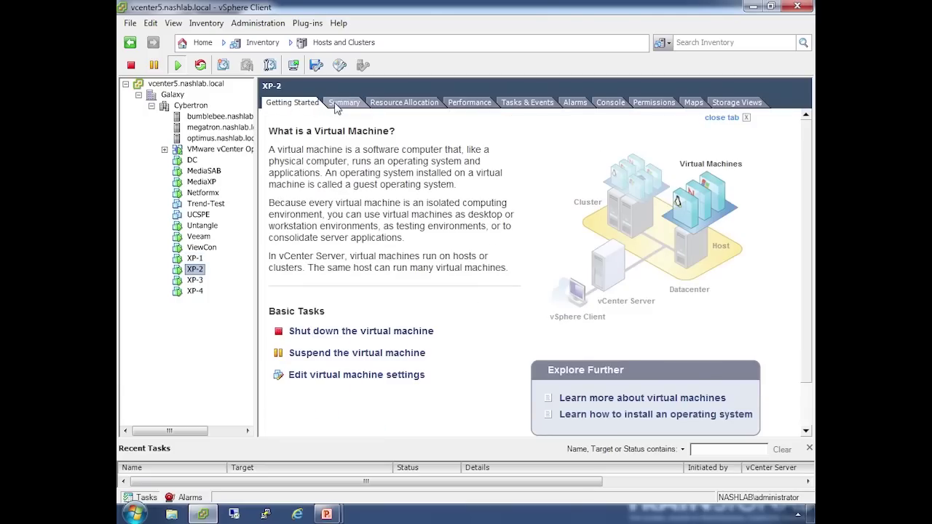
{"action": "left_click", "coordinate": [335, 106]}
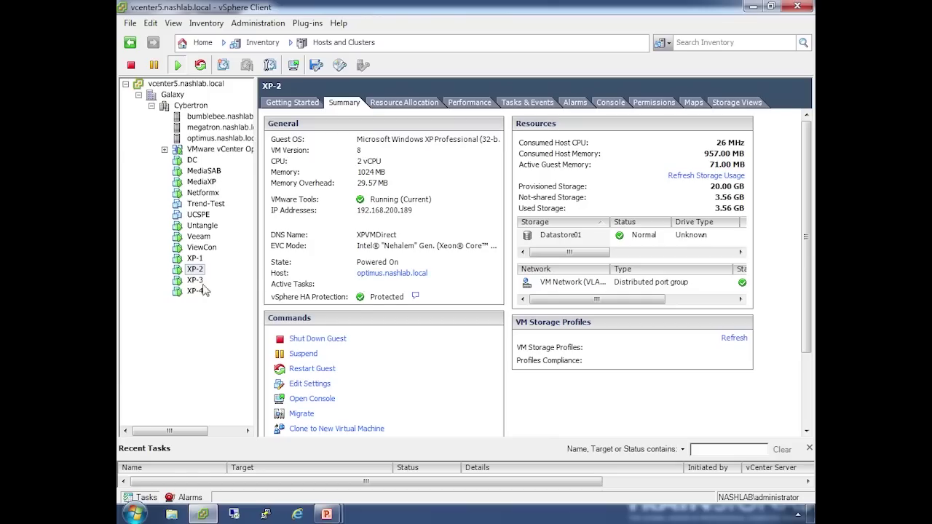
{"action": "left_click", "coordinate": [194, 279]}
{"action": "left_click", "coordinate": [345, 102]}
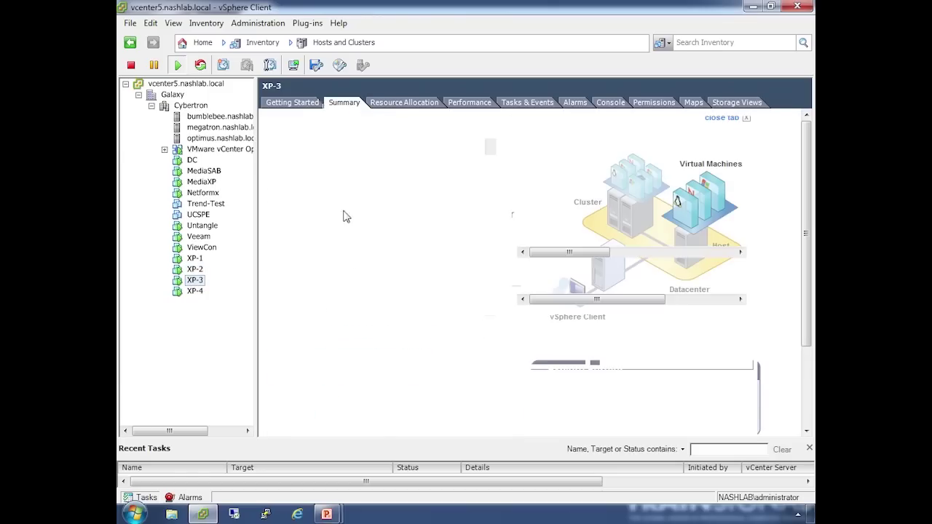
{"action": "left_click", "coordinate": [194, 292]}
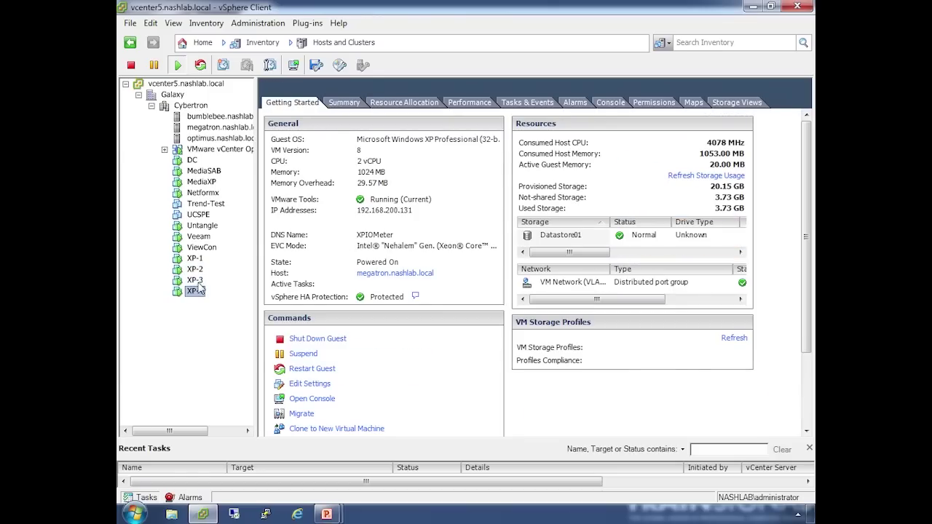
{"action": "left_click", "coordinate": [345, 104]}
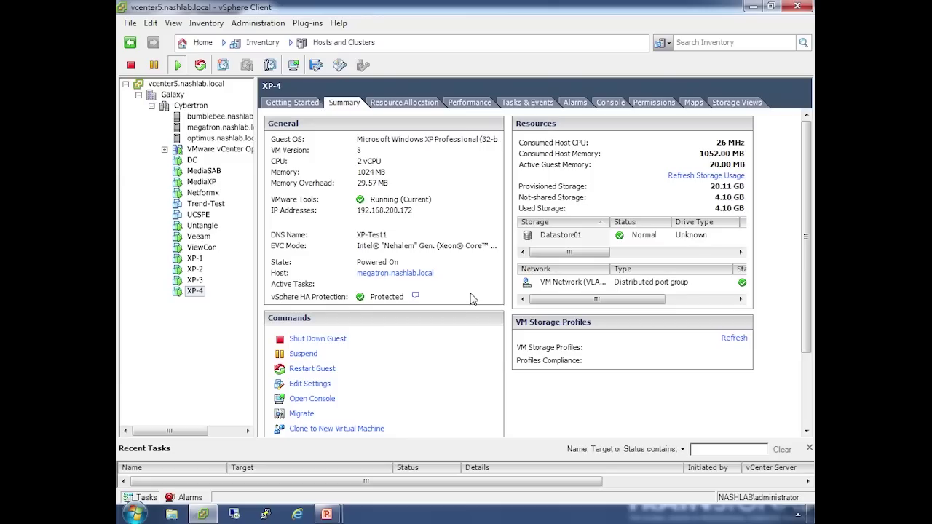
- Inspect the iperf sessions in the consoles of XP-1, XP-2 and XP-3
{"action": "left_click", "coordinate": [195, 257]}
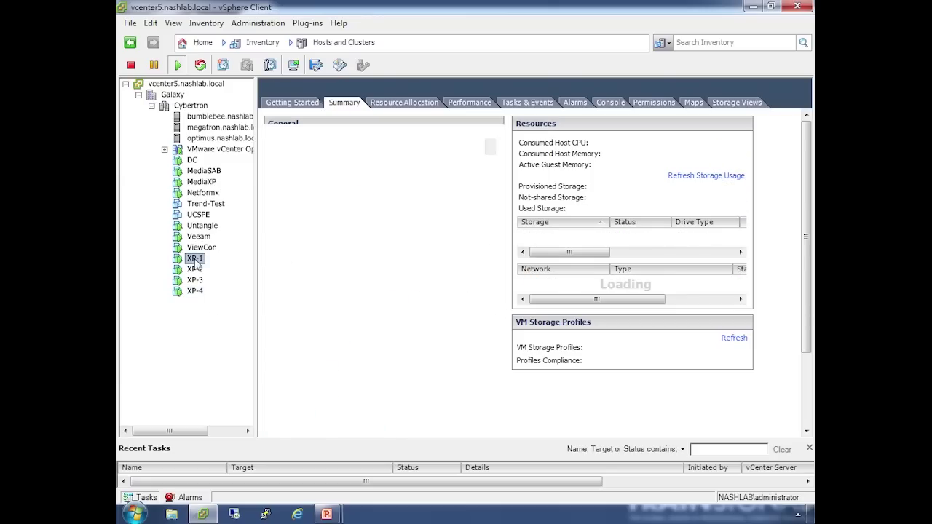
{"action": "left_click", "coordinate": [603, 104]}
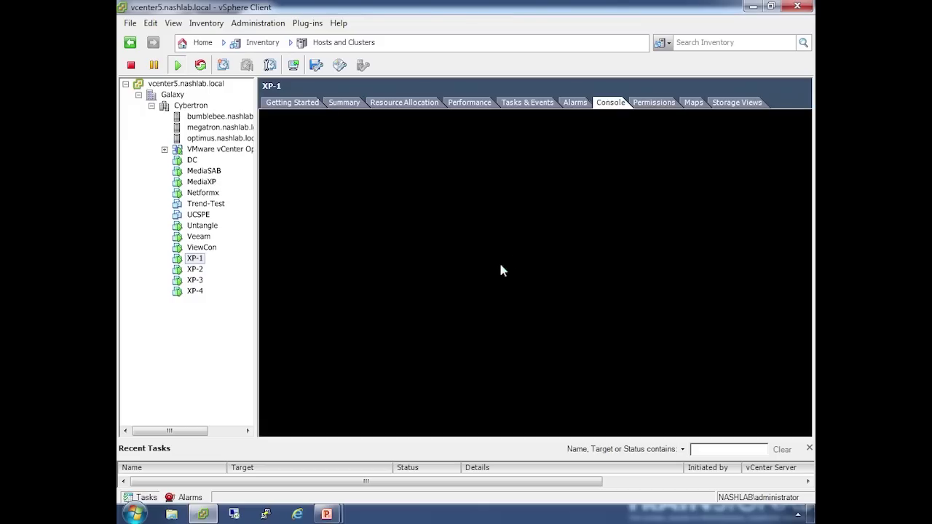
{"action": "left_click", "coordinate": [509, 216]}
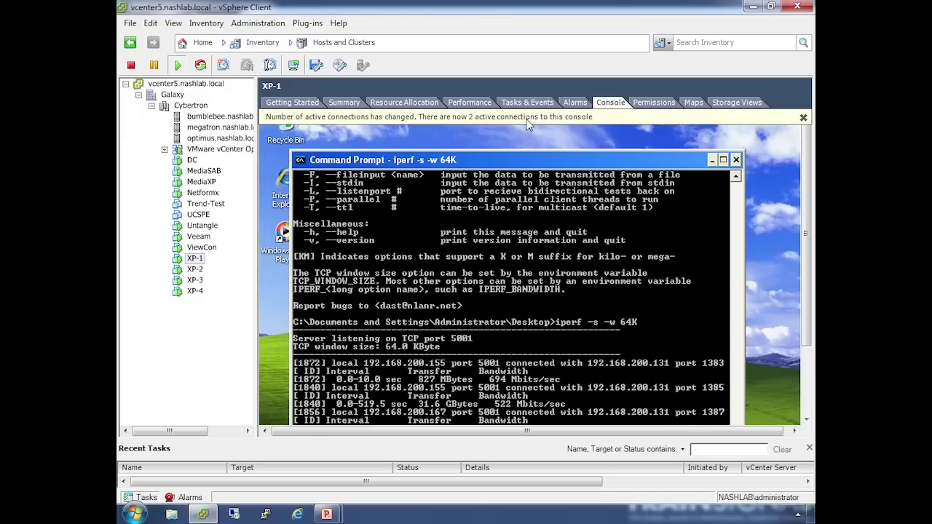
{"action": "scroll", "coordinate": [804, 261], "scroll_direction": "down", "scroll_amount": 1}
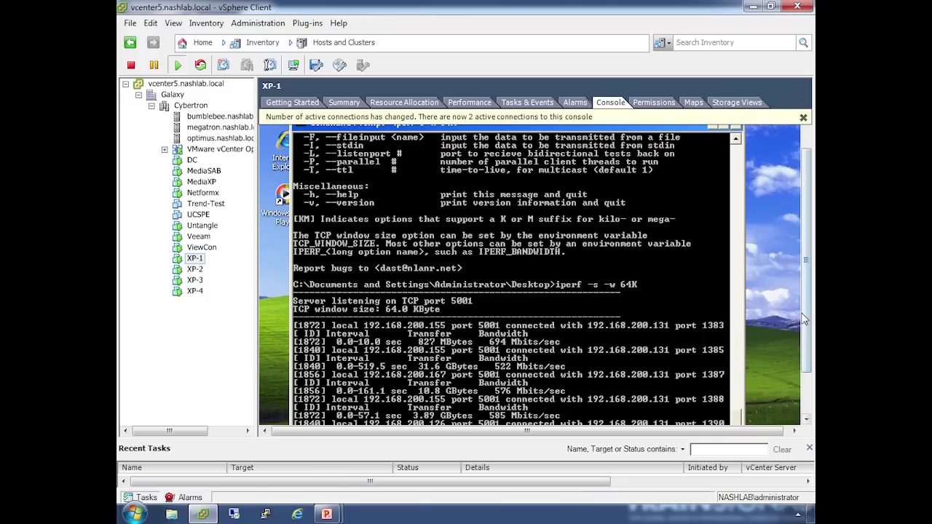
{"action": "left_click_drag", "start_coordinate": [804, 318], "coordinate": [803, 358]}
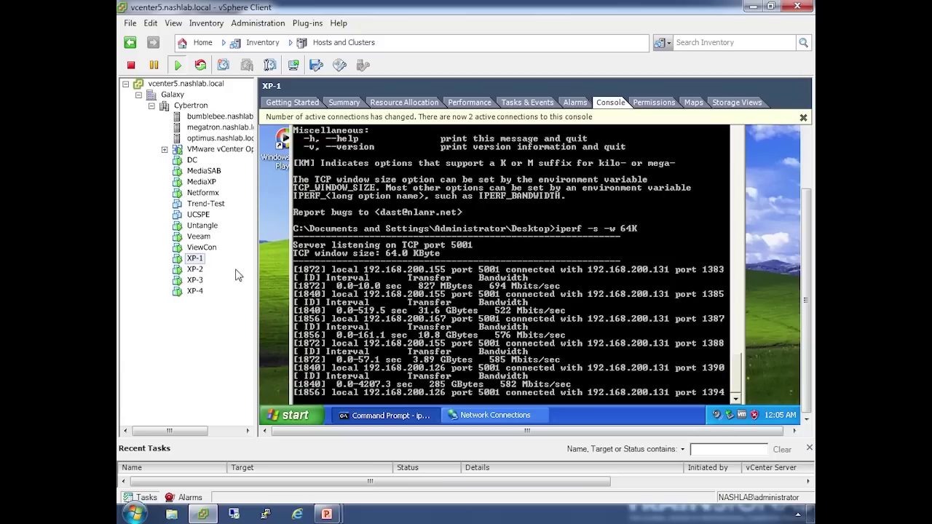
{"action": "left_click", "coordinate": [194, 269]}
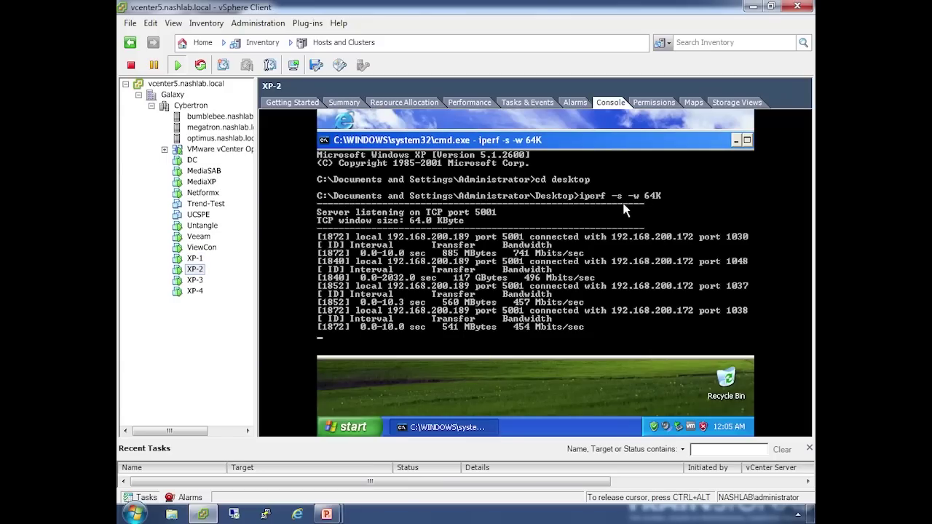
{"action": "left_click", "coordinate": [195, 280]}
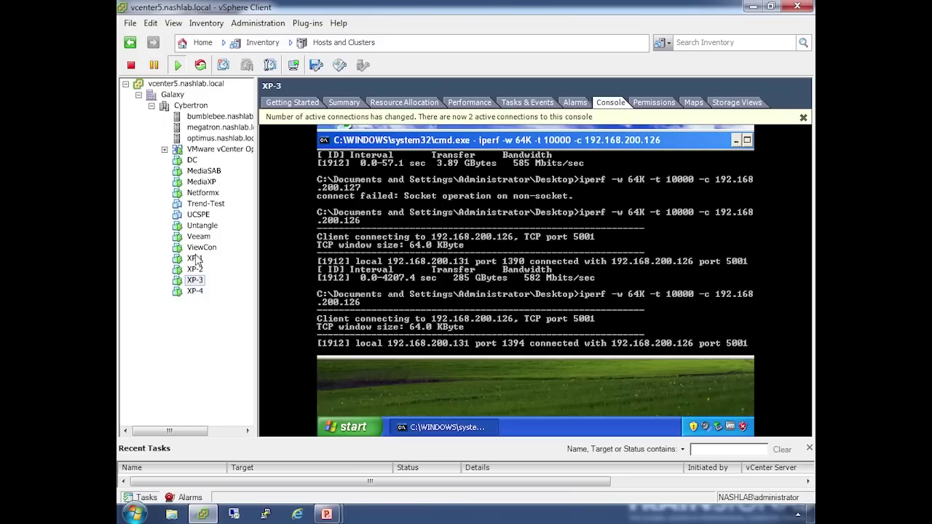
- In XP-4's console, rerun the iperf client test against 192.168.200.189 with a 64K window and a time of 10000
{"action": "left_click", "coordinate": [194, 292]}
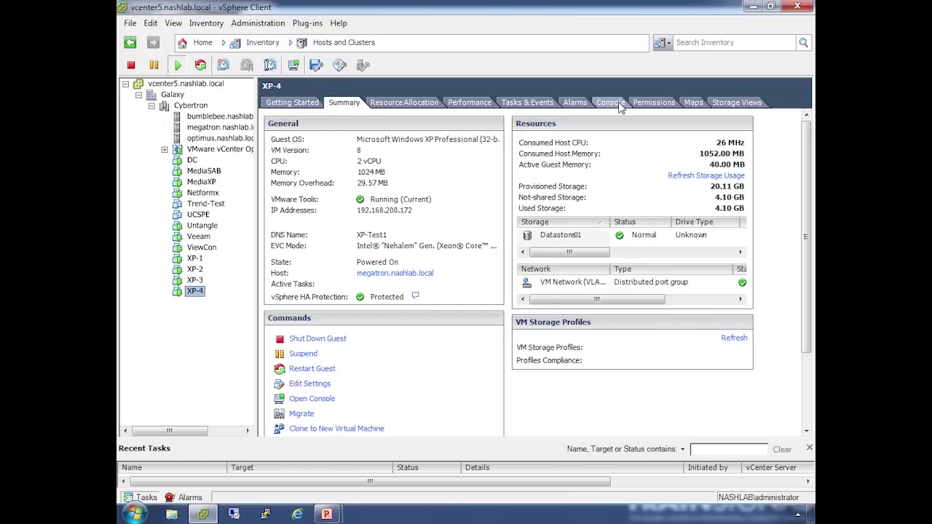
{"action": "left_click", "coordinate": [612, 103]}
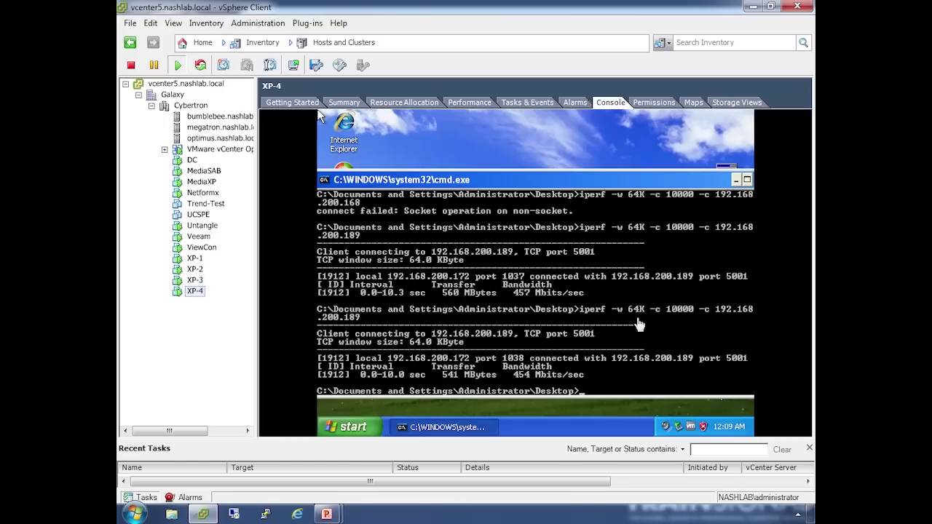
{"action": "left_click", "coordinate": [613, 362]}
{"action": "key", "text": "Up"}
{"action": "key", "text": "Return"}
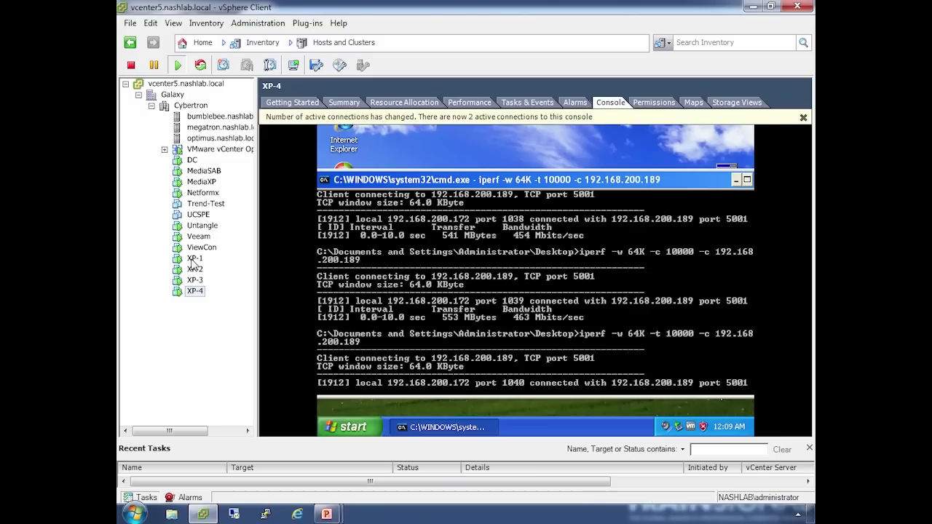
- Check the physical network adapters configured on the optimus host
{"action": "left_click", "coordinate": [192, 259]}
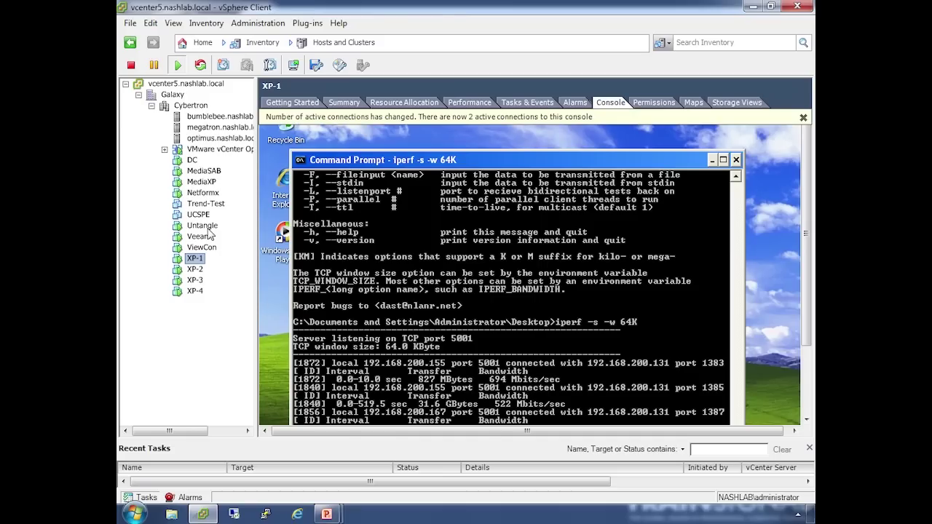
{"action": "left_click", "coordinate": [207, 139]}
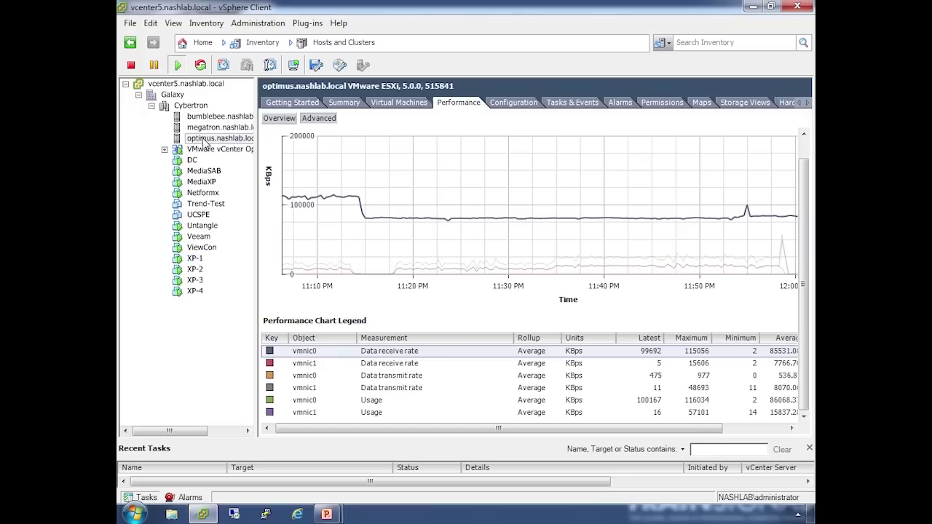
{"action": "left_click", "coordinate": [504, 106]}
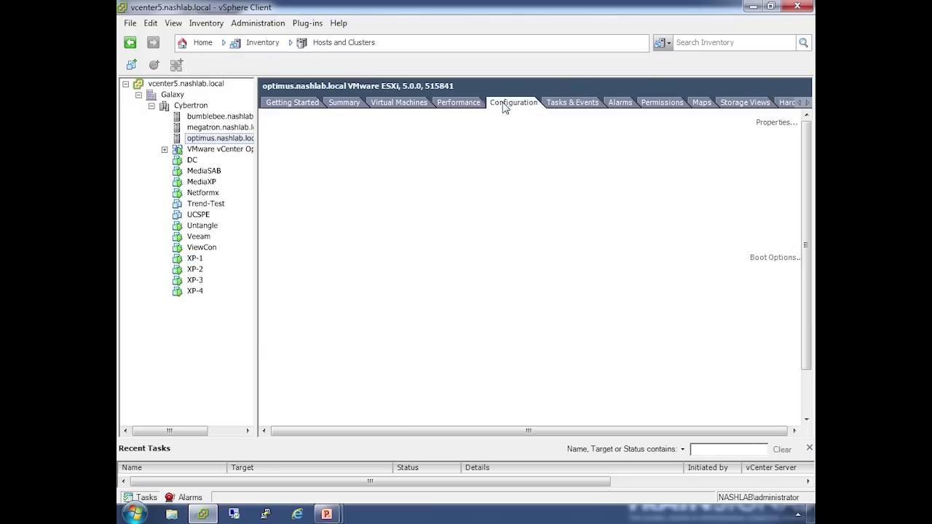
{"action": "left_click", "coordinate": [300, 204]}
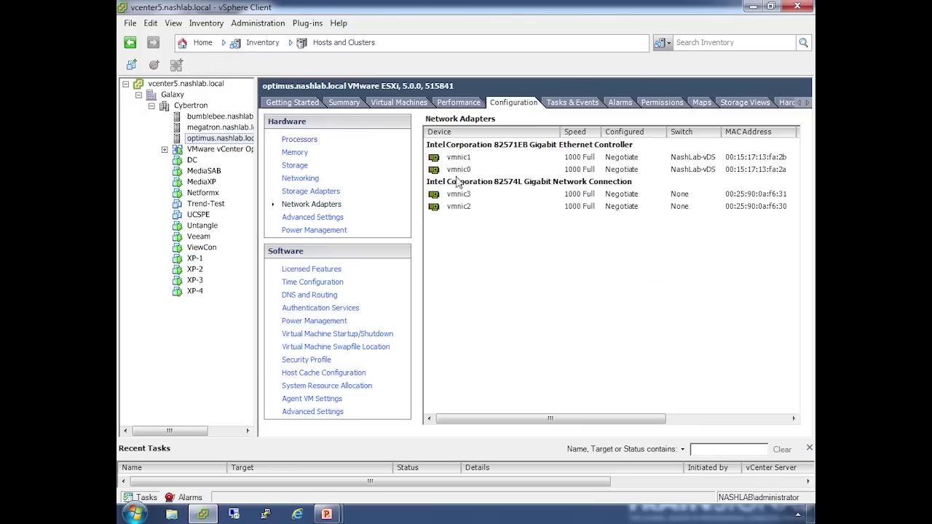
- View the optimus host's distributed switch NashLab-vDS and expand dvUplink1 and dvUplink2 to see their assigned adapters
{"action": "left_click", "coordinate": [296, 179]}
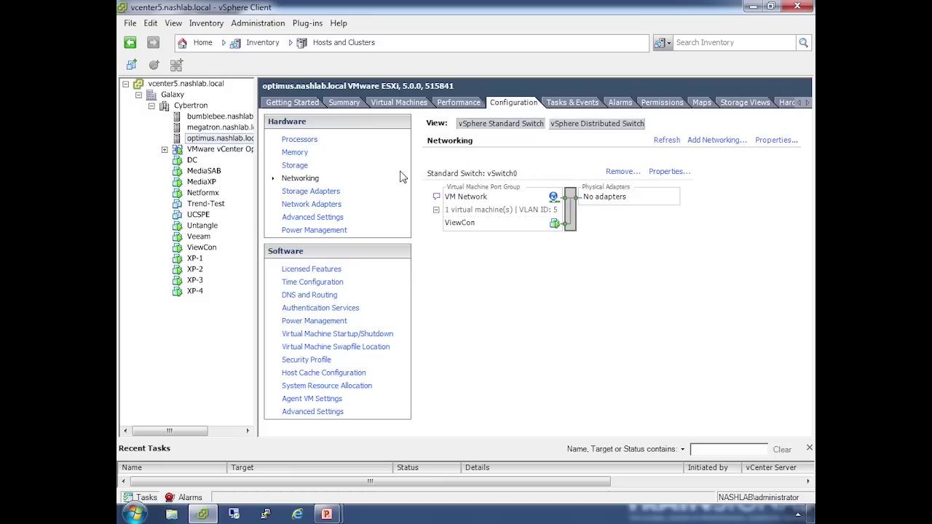
{"action": "left_click", "coordinate": [598, 127]}
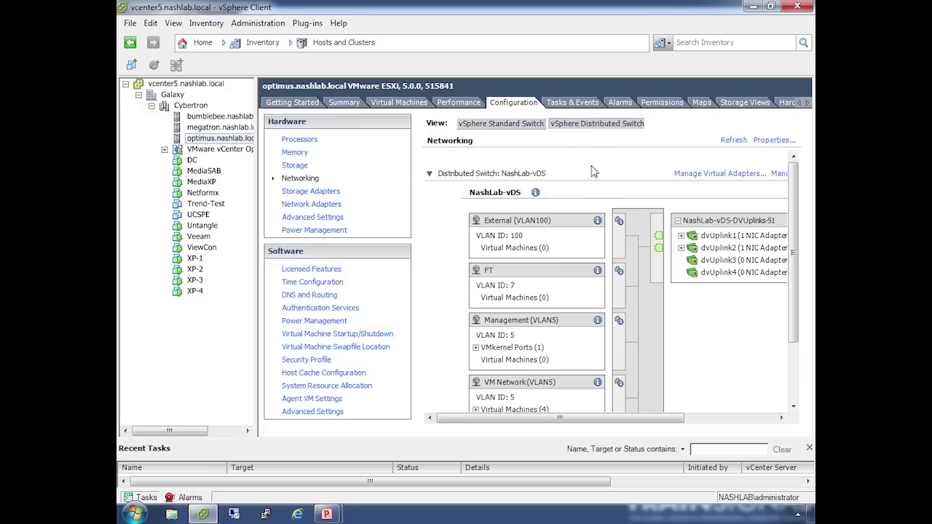
{"action": "scroll", "coordinate": [684, 243], "scroll_direction": "down", "scroll_amount": 1}
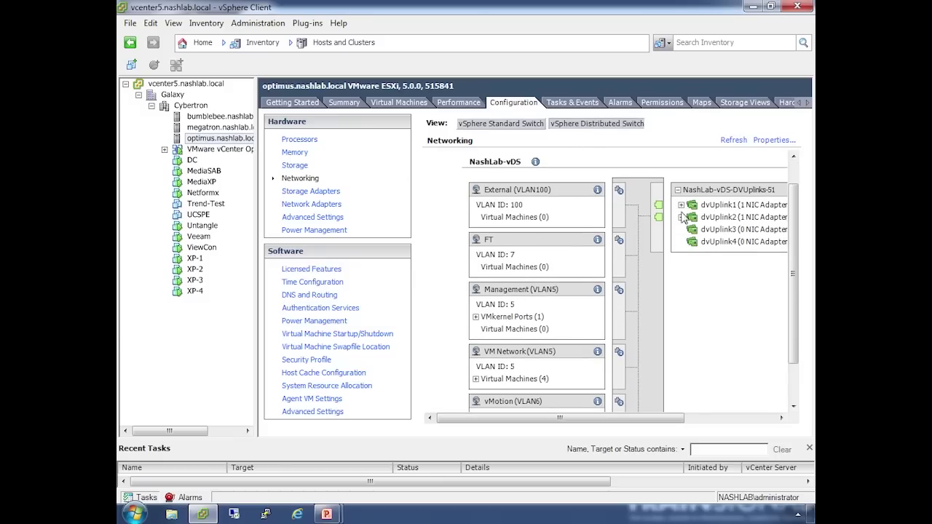
{"action": "left_click", "coordinate": [680, 205]}
{"action": "left_click", "coordinate": [681, 229]}
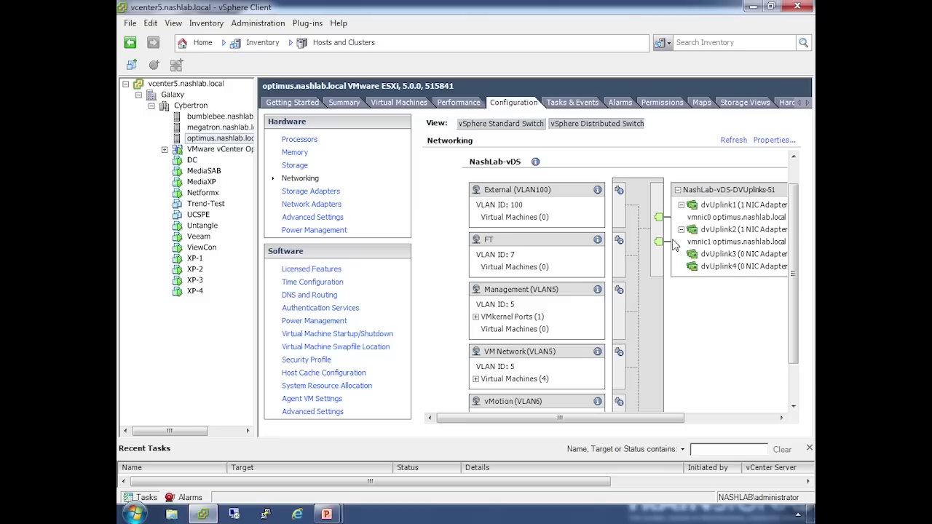
- Go to the Networking inventory and expand the Galaxy datacenter down to the port groups of NashLab-vDS
{"action": "left_click", "coordinate": [203, 44]}
{"action": "left_click", "coordinate": [440, 103]}
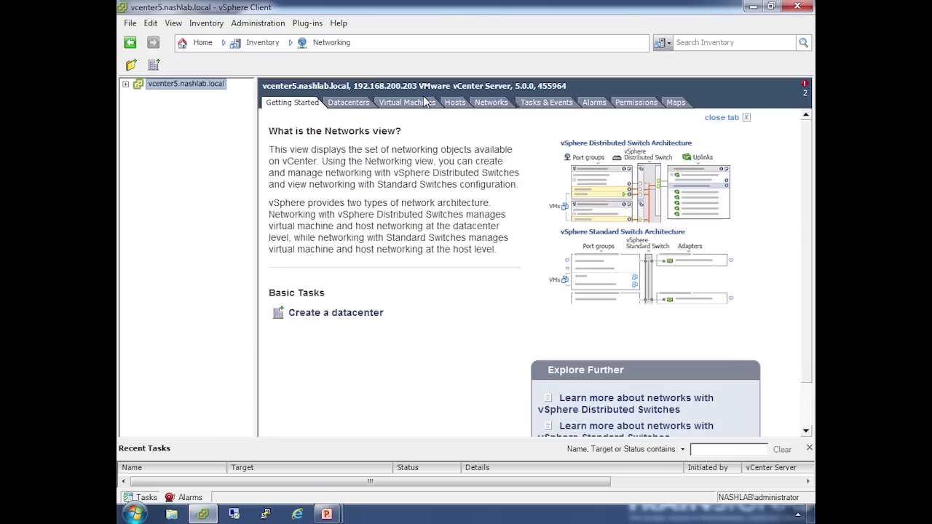
{"action": "left_click", "coordinate": [126, 83]}
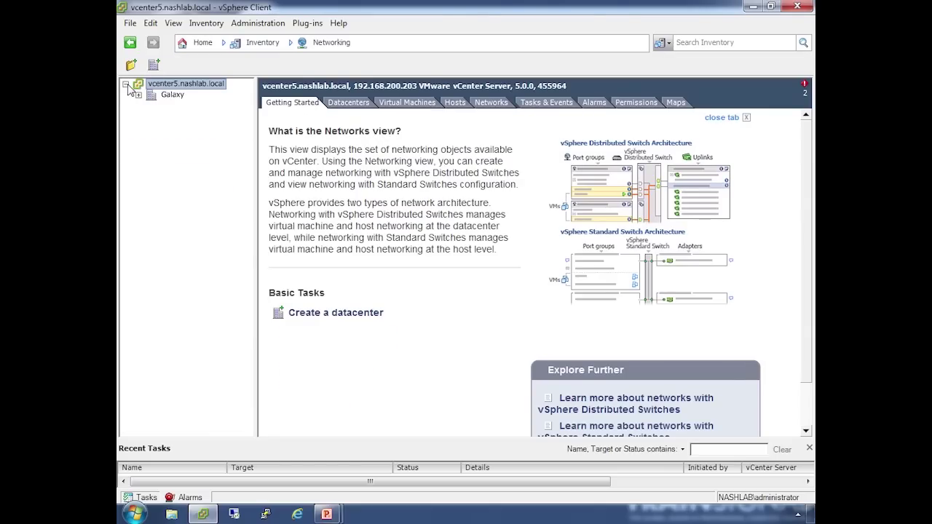
{"action": "left_click", "coordinate": [139, 96]}
{"action": "left_click", "coordinate": [152, 128]}
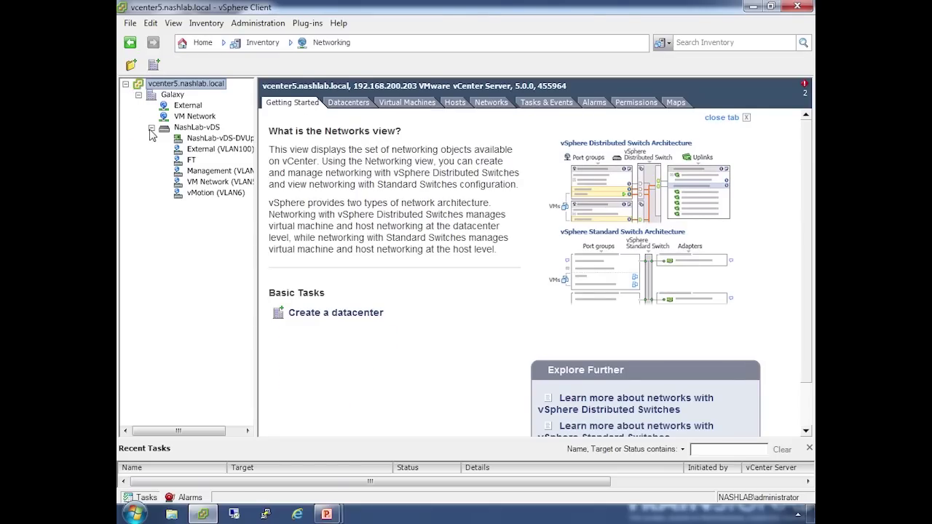
- Review the Teaming and Failover policy of the VM Network (VLAN5) distributed port group, then close its settings
{"action": "left_click", "coordinate": [210, 181]}
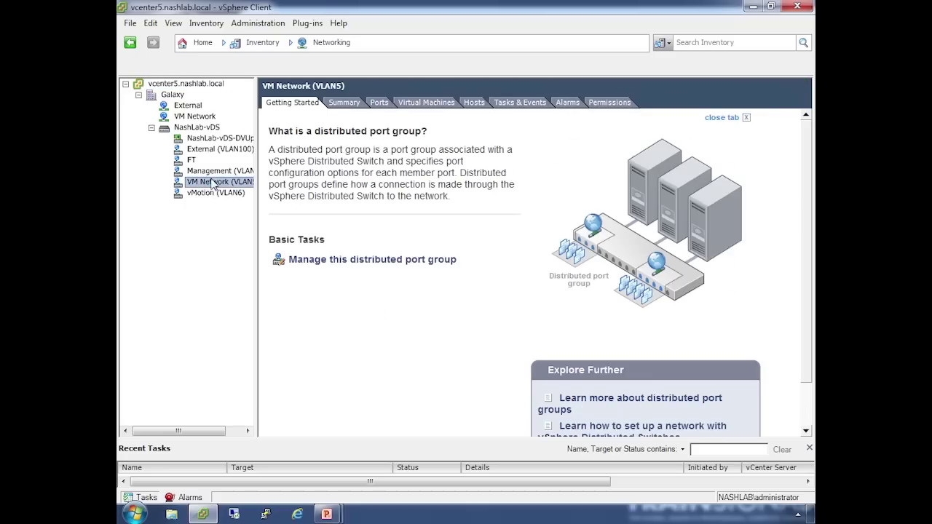
{"action": "left_click", "coordinate": [347, 261]}
{"action": "left_click", "coordinate": [293, 164]}
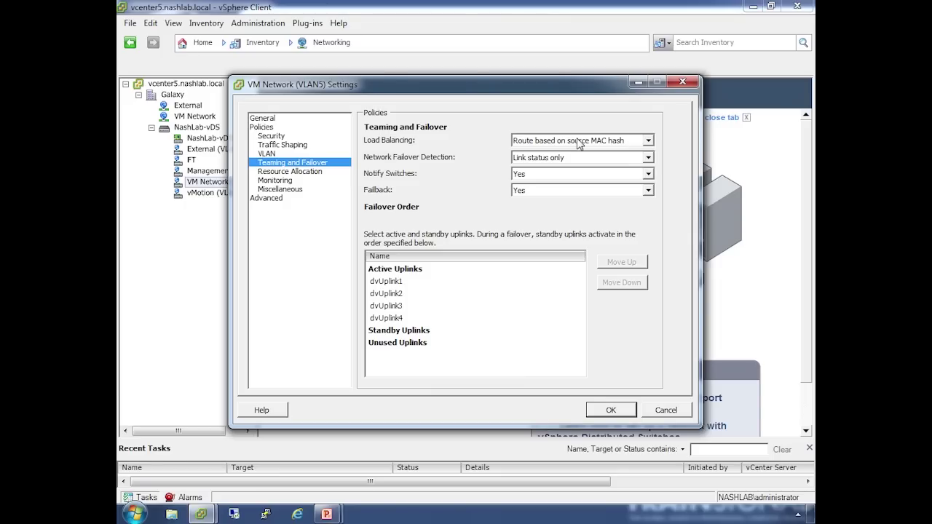
{"action": "left_click", "coordinate": [604, 410]}
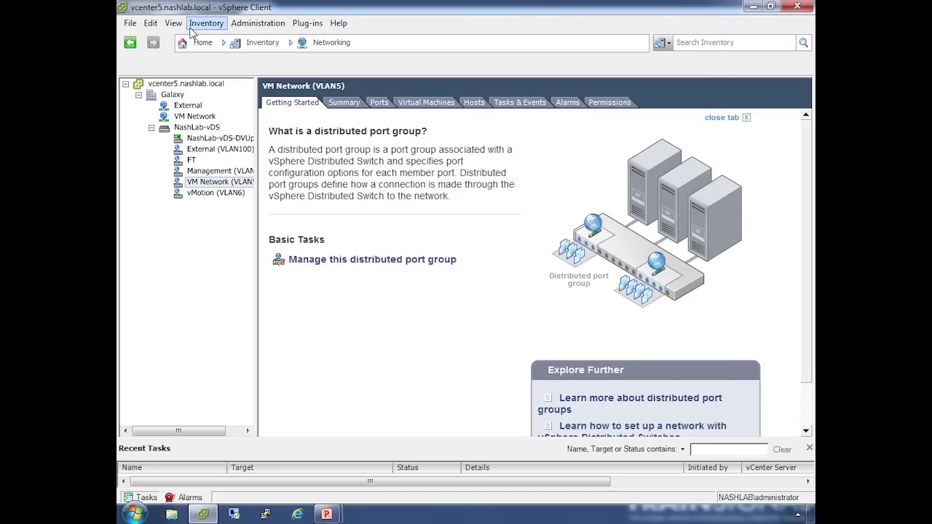
- Return to Hosts and Clusters and examine vmnic1's data receive rate in the optimus host's performance chart
{"action": "left_click", "coordinate": [202, 44]}
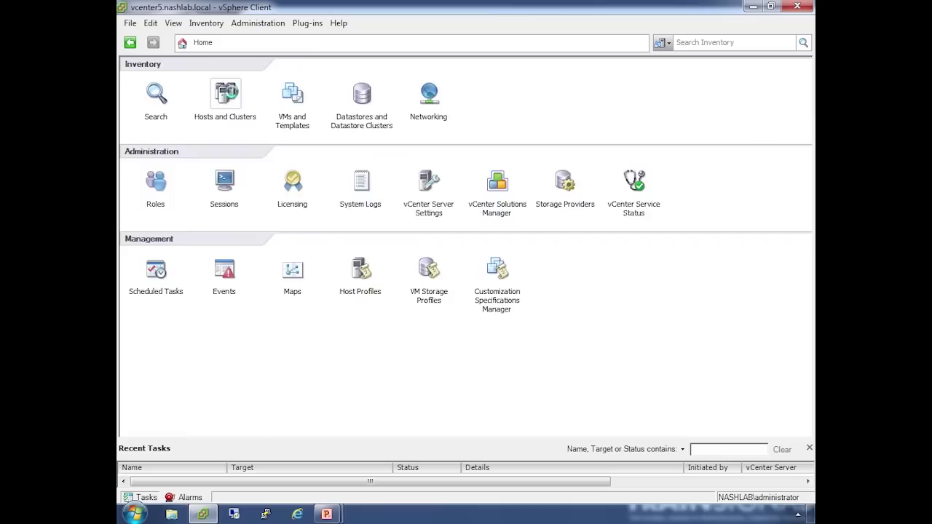
{"action": "left_click", "coordinate": [233, 96]}
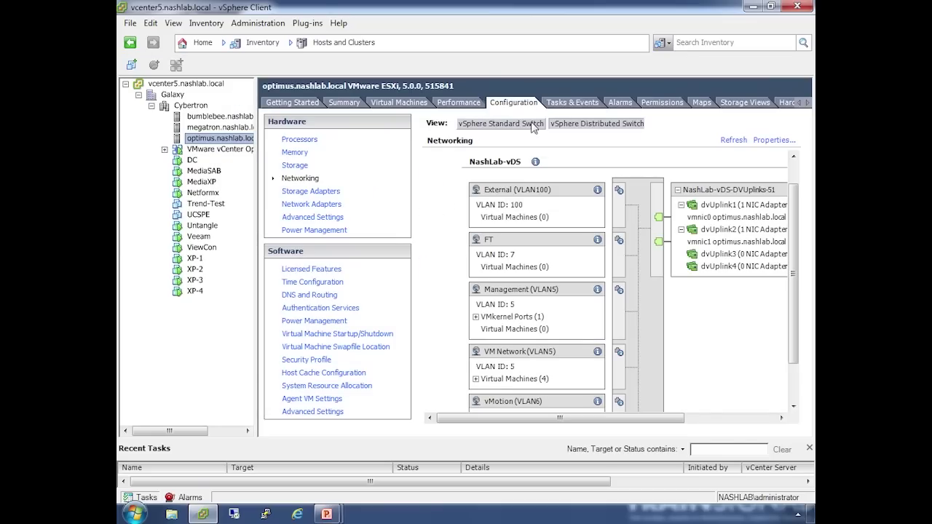
{"action": "left_click", "coordinate": [457, 103]}
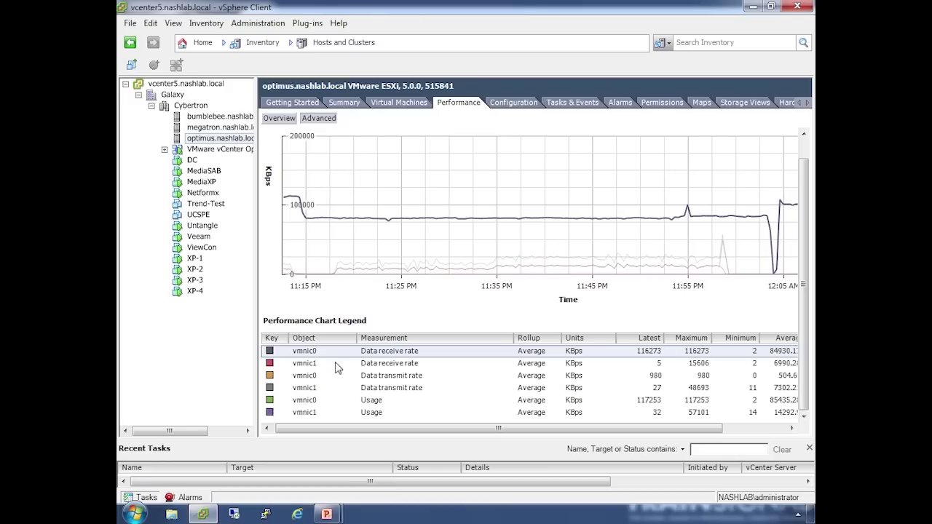
{"action": "left_click", "coordinate": [390, 364]}
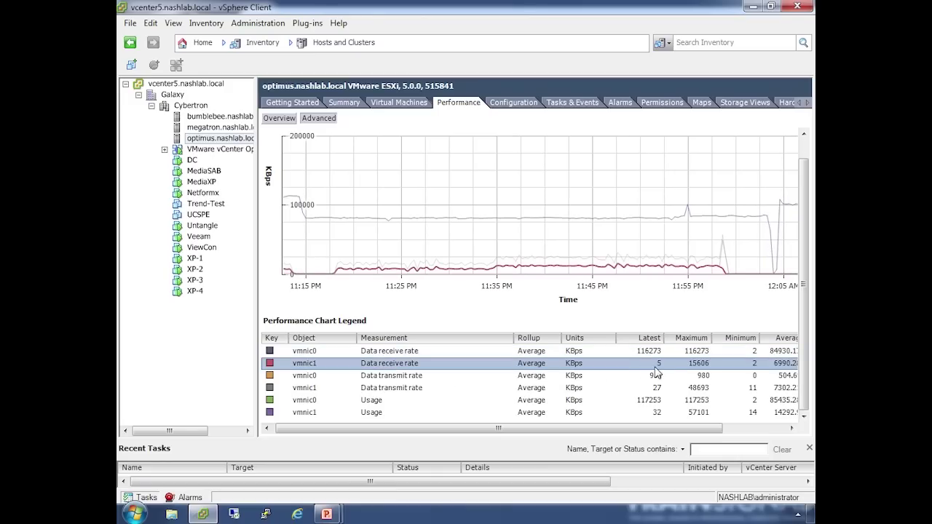
{"action": "left_click_drag", "start_coordinate": [658, 431], "coordinate": [742, 432]}
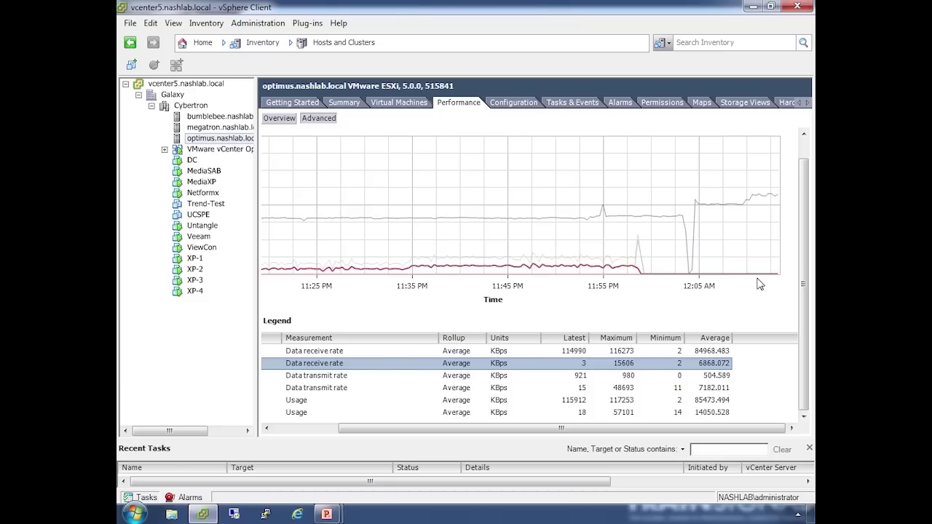
- Highlight vmnic0's data receive rate in the optimus host's performance chart and go to the Networking inventory
{"action": "left_click", "coordinate": [376, 350]}
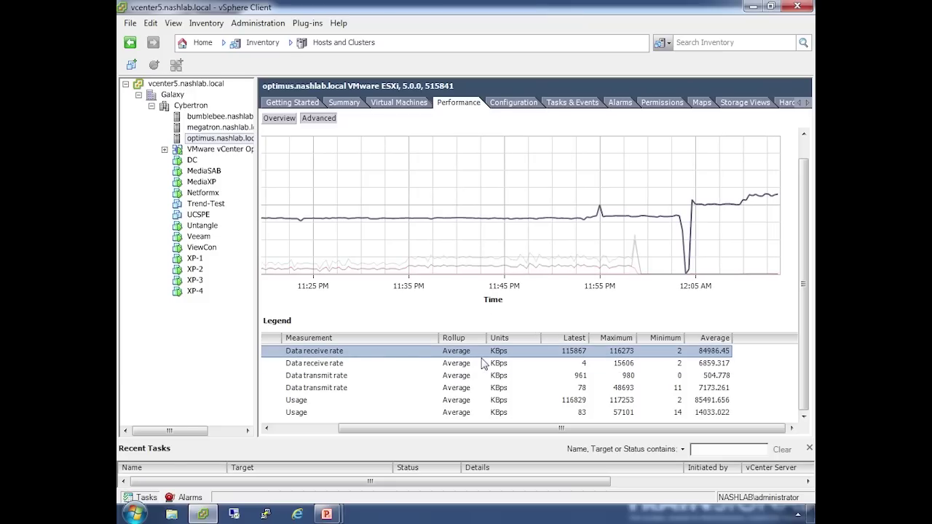
{"action": "left_click", "coordinate": [194, 44]}
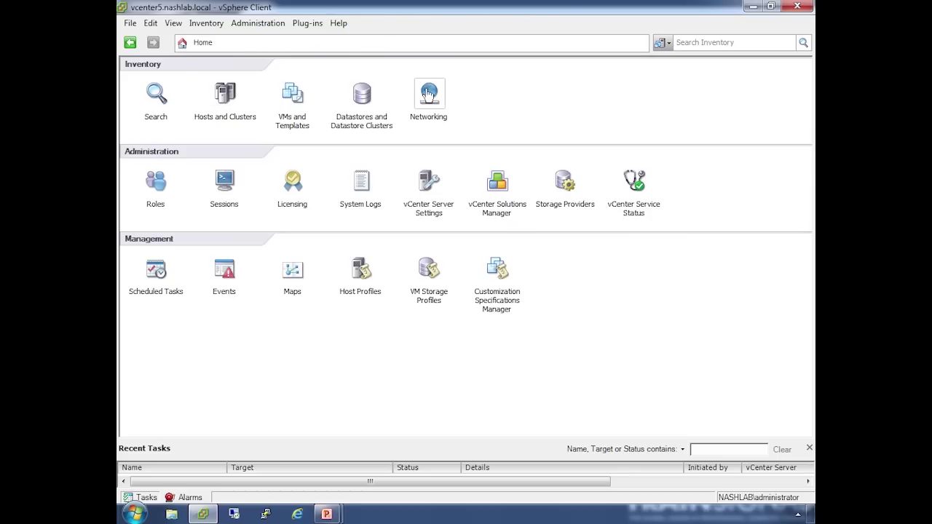
{"action": "left_click", "coordinate": [422, 95]}
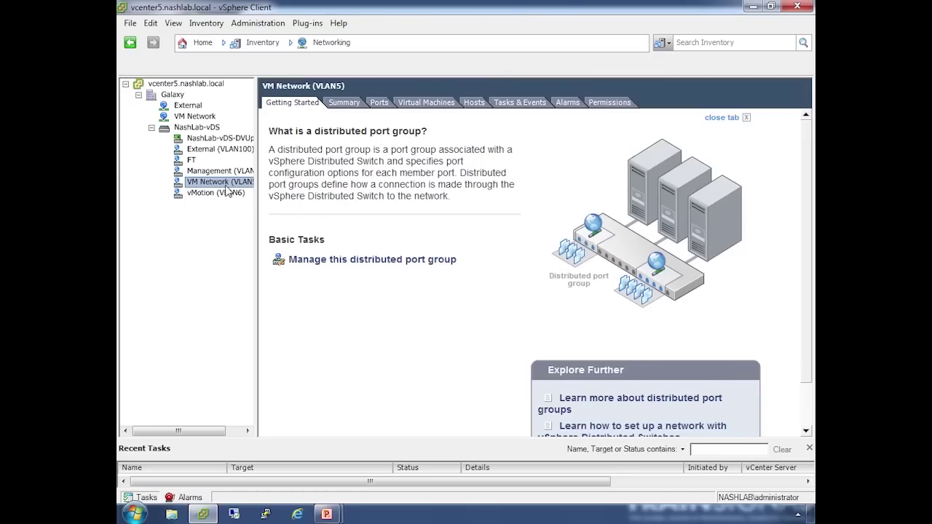
{"action": "left_click", "coordinate": [200, 129]}
{"action": "right_click", "coordinate": [201, 138]}
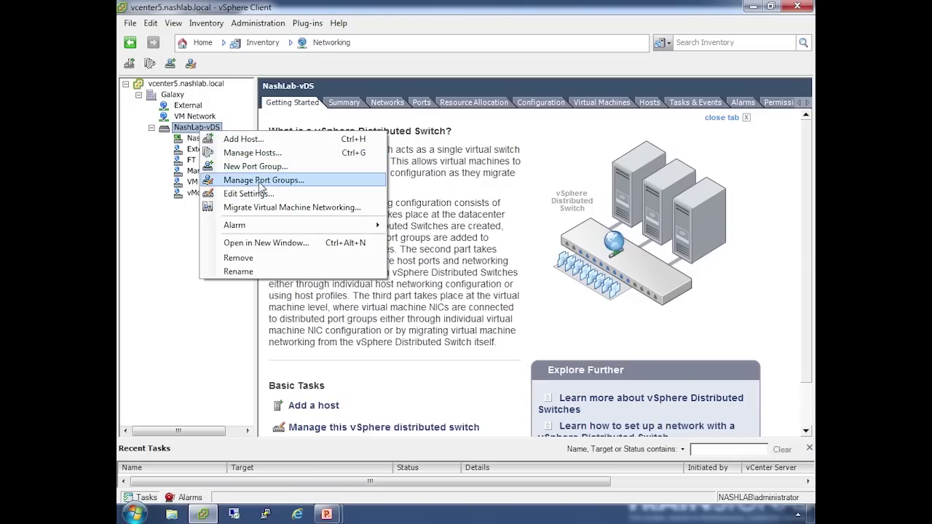
{"action": "left_click", "coordinate": [262, 182]}
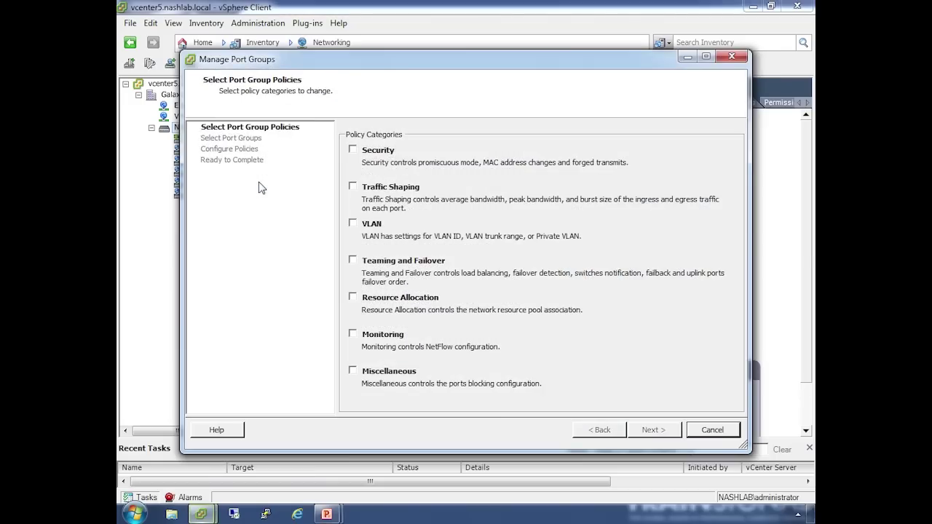
{"action": "left_click", "coordinate": [709, 429]}
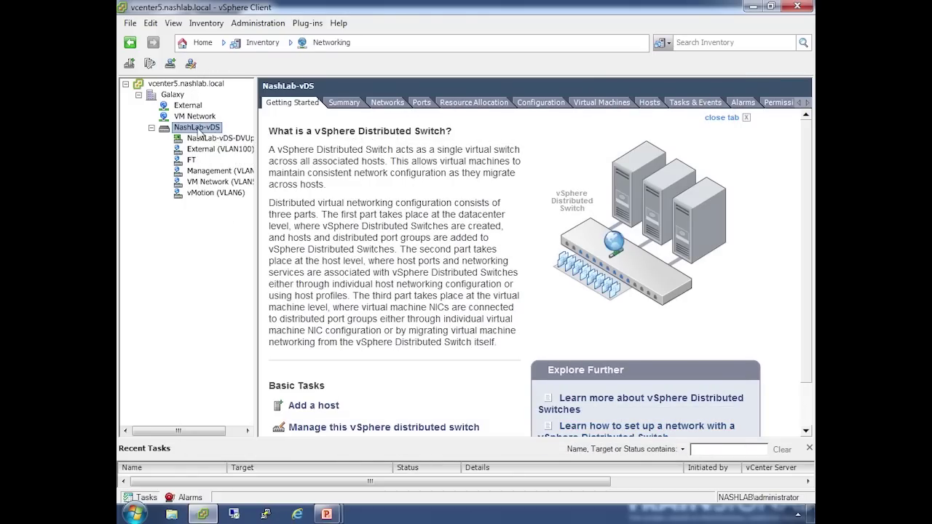
- Start managing the port groups of NashLab-vDS with Teaming and Failover as the policy category to change
{"action": "right_click", "coordinate": [199, 132]}
{"action": "left_click", "coordinate": [248, 177]}
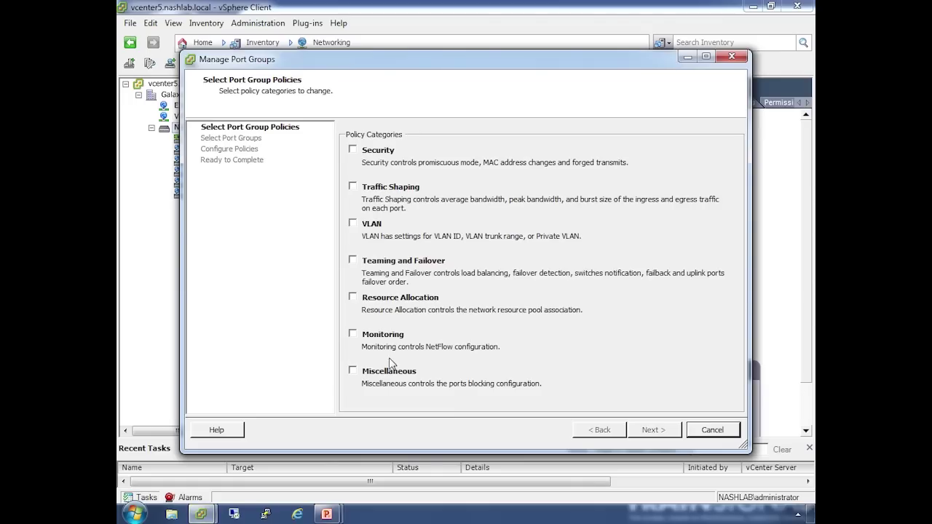
{"action": "left_click", "coordinate": [352, 261]}
{"action": "left_click", "coordinate": [647, 434]}
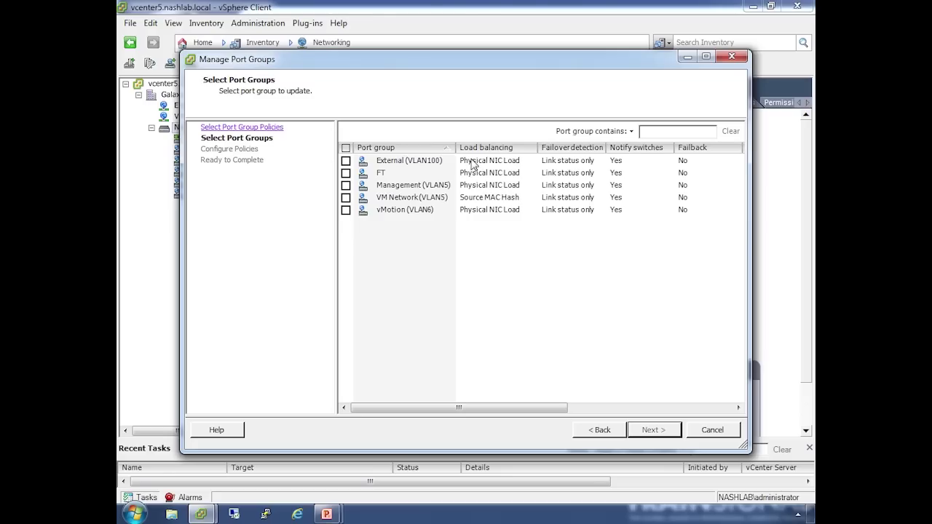
- Include the External (VLAN100), FT, Management (VLAN5), VM Network (VLAN5) and vMotion (VLAN6) port groups in the policy update
{"action": "left_click", "coordinate": [347, 198]}
{"action": "left_click", "coordinate": [346, 161]}
{"action": "left_click", "coordinate": [347, 173]}
{"action": "left_click", "coordinate": [346, 185]}
{"action": "left_click", "coordinate": [653, 430]}
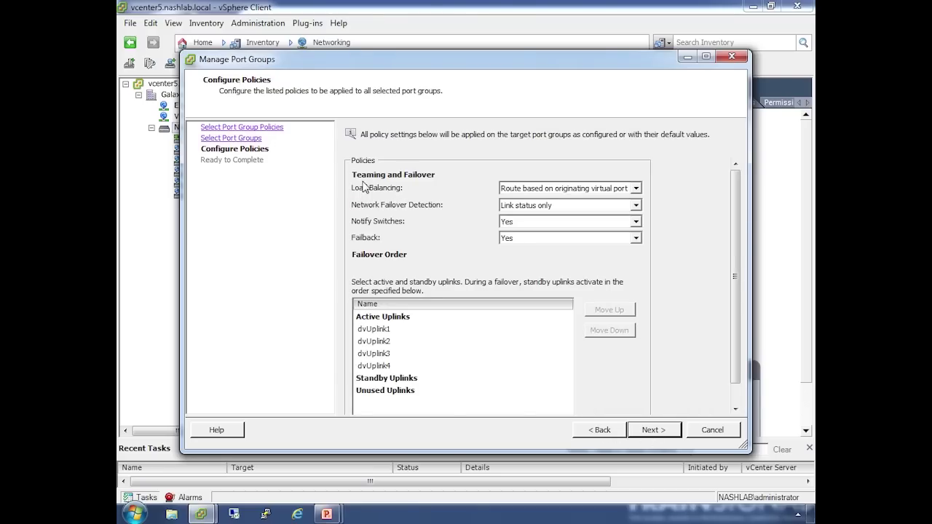
- Set the port groups' load balancing to Route based on physical NIC load and apply the policy change
{"action": "left_click", "coordinate": [572, 189]}
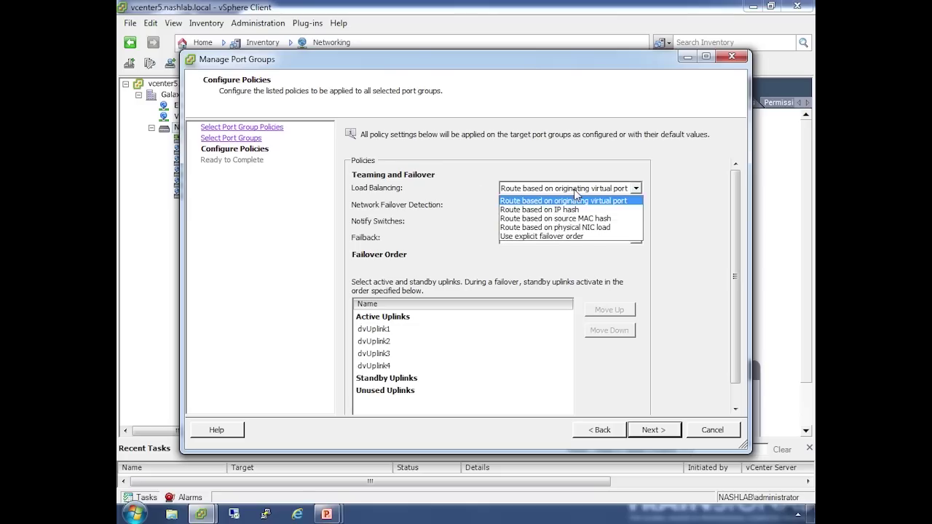
{"action": "left_click", "coordinate": [560, 227]}
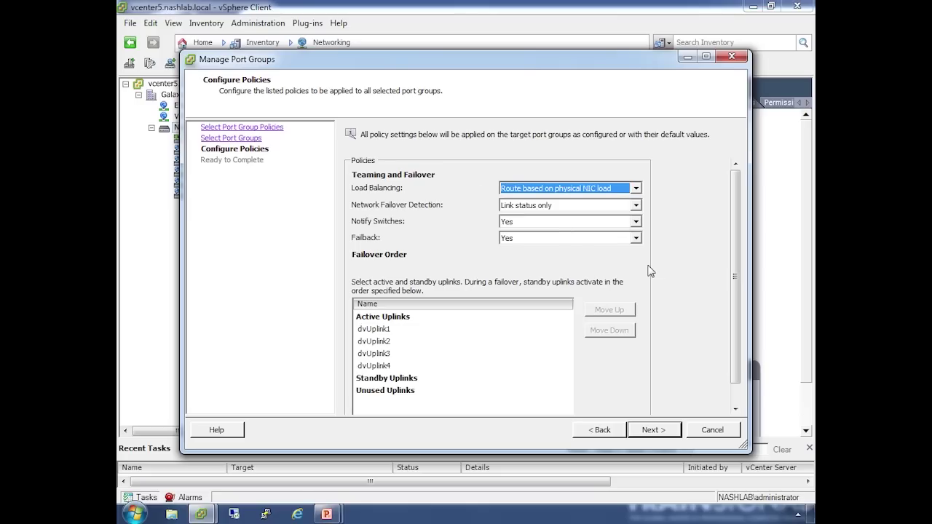
{"action": "left_click", "coordinate": [652, 429]}
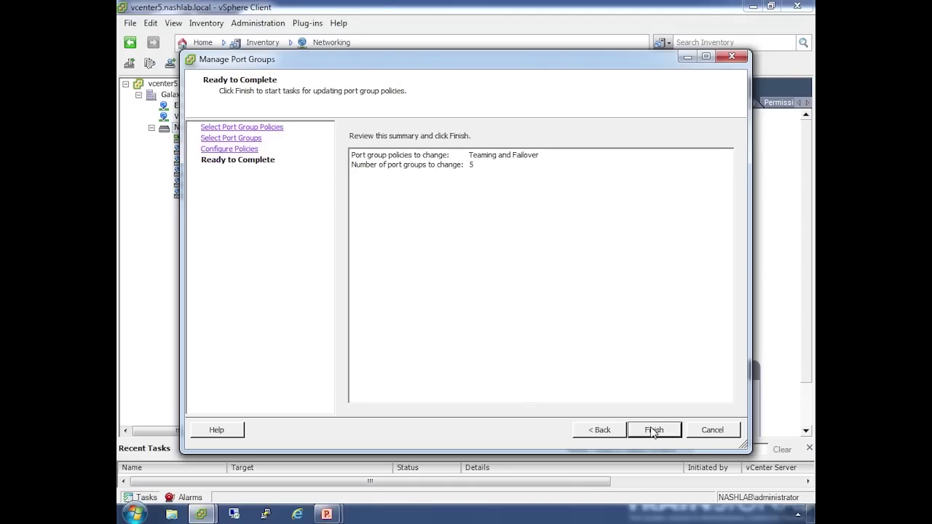
{"action": "left_click", "coordinate": [653, 430]}
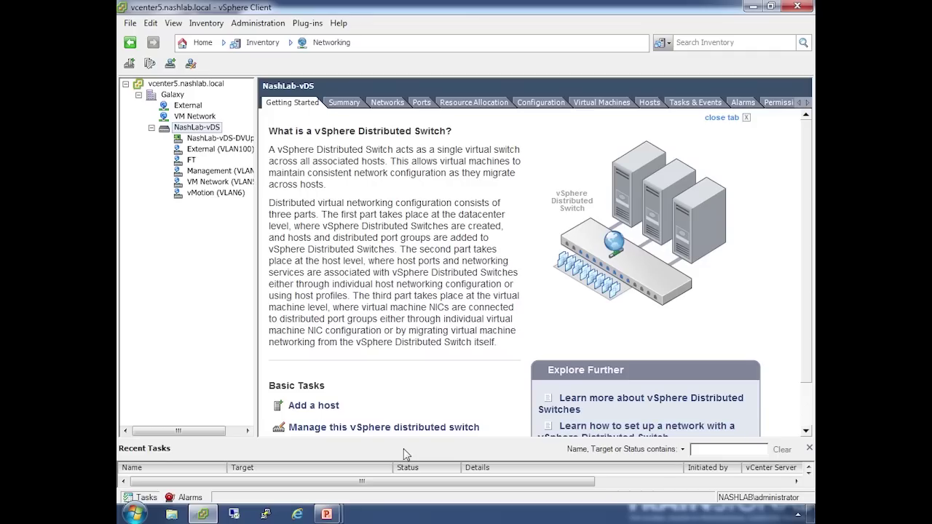
- Enlarge the Recent Tasks area to check the port group reconfigurations, return to Hosts and Clusters and shrink the area again
{"action": "left_click_drag", "start_coordinate": [404, 441], "coordinate": [414, 354]}
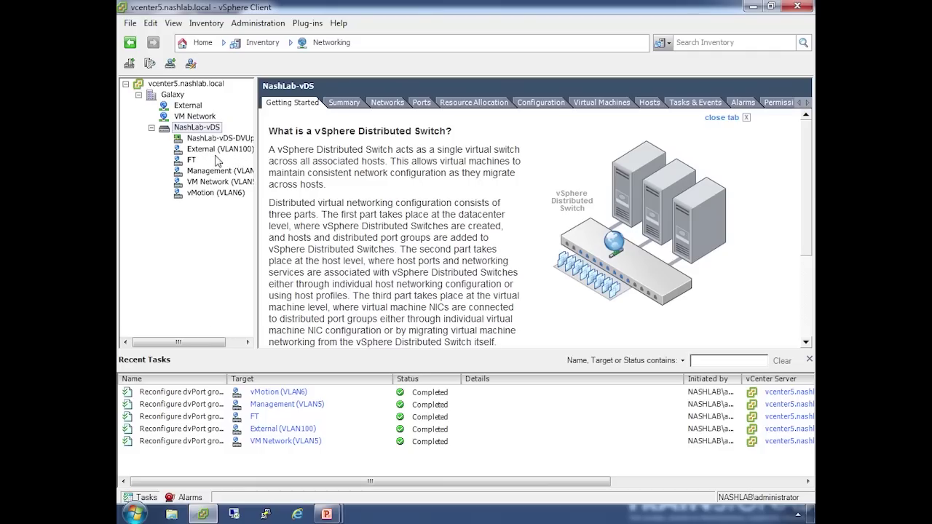
{"action": "left_click", "coordinate": [204, 42]}
{"action": "left_click", "coordinate": [221, 100]}
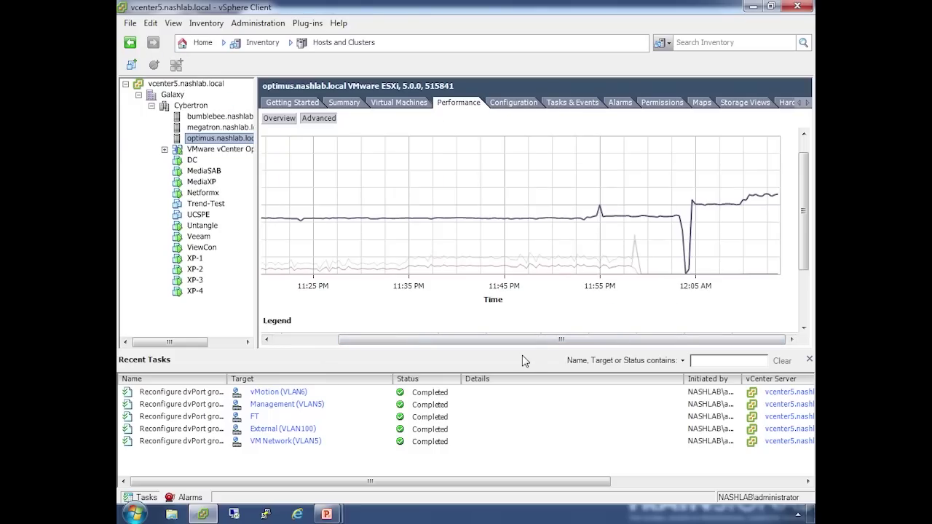
{"action": "left_click_drag", "start_coordinate": [525, 351], "coordinate": [516, 455]}
- Narrow the inventory tree to widen the optimus performance chart and examine vmnic1's data receive rate
{"action": "mouse_move", "coordinate": [702, 222]}
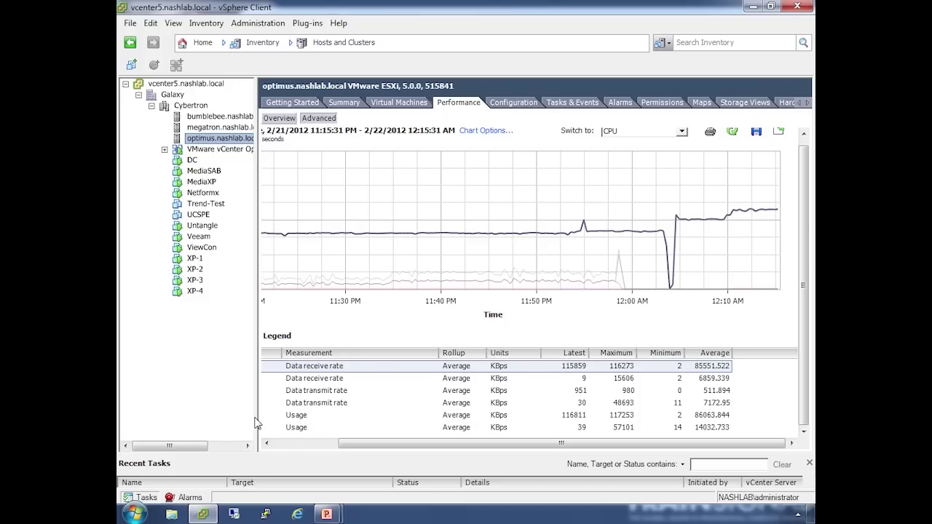
{"action": "left_click_drag", "start_coordinate": [256, 422], "coordinate": [165, 421]}
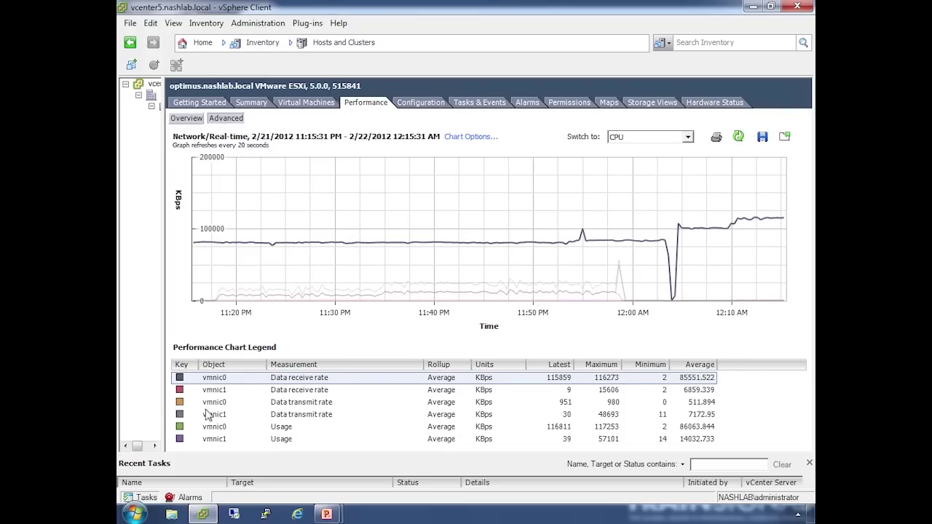
{"action": "left_click", "coordinate": [238, 393]}
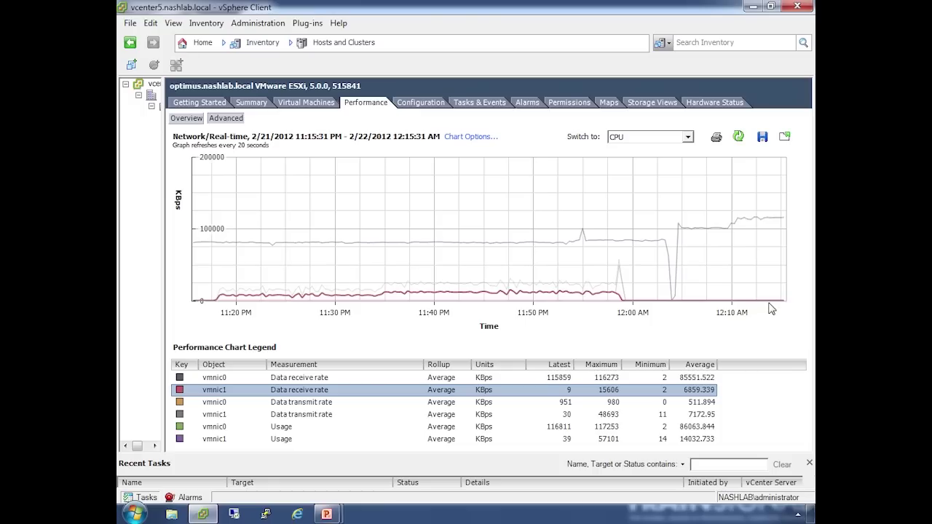
{"action": "mouse_move", "coordinate": [777, 268]}
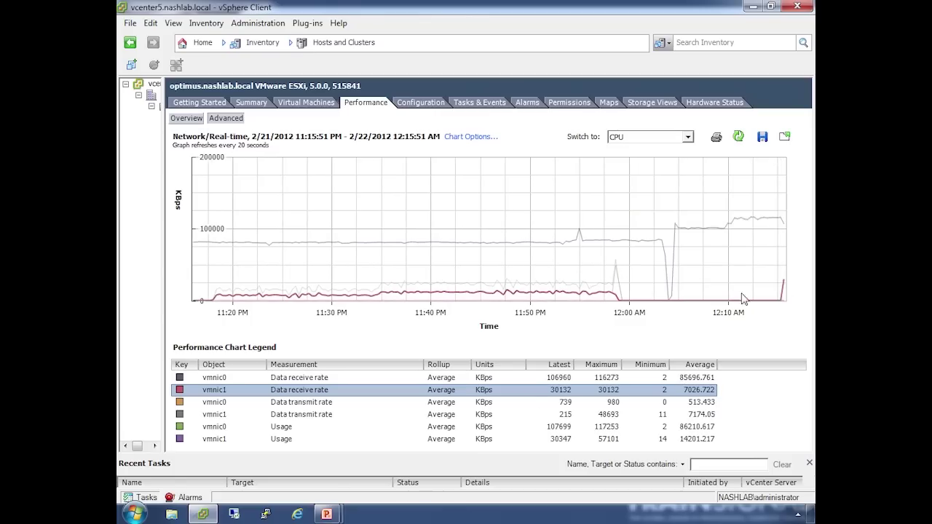
- Refresh the network chart repeatedly and compare the data receive rates of vmnic0 and vmnic1 over time
{"action": "left_click", "coordinate": [739, 138]}
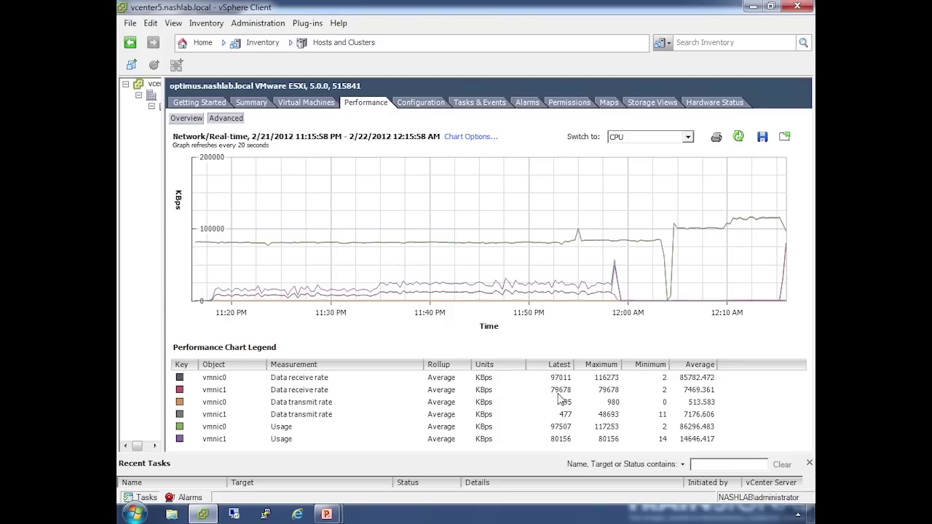
{"action": "left_click", "coordinate": [738, 138]}
{"action": "mouse_move", "coordinate": [721, 199]}
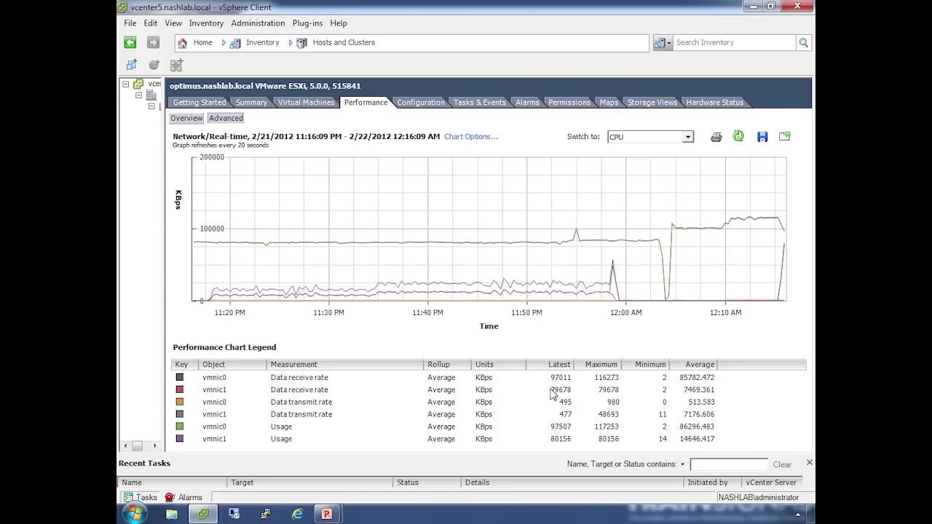
{"action": "left_click", "coordinate": [740, 138]}
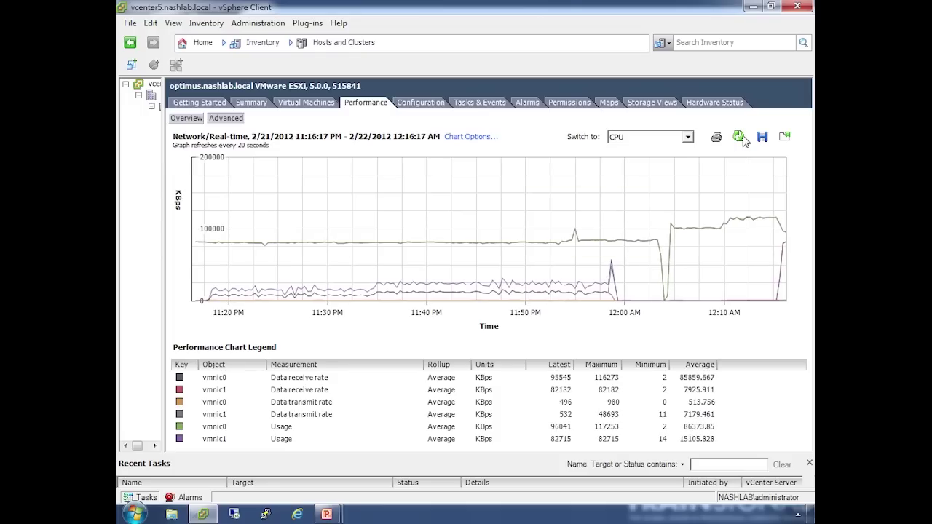
{"action": "mouse_move", "coordinate": [657, 291]}
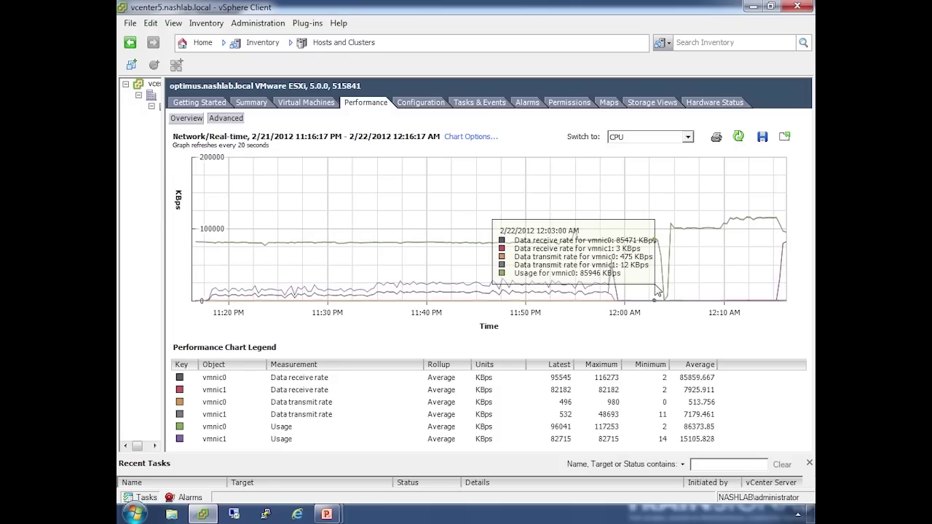